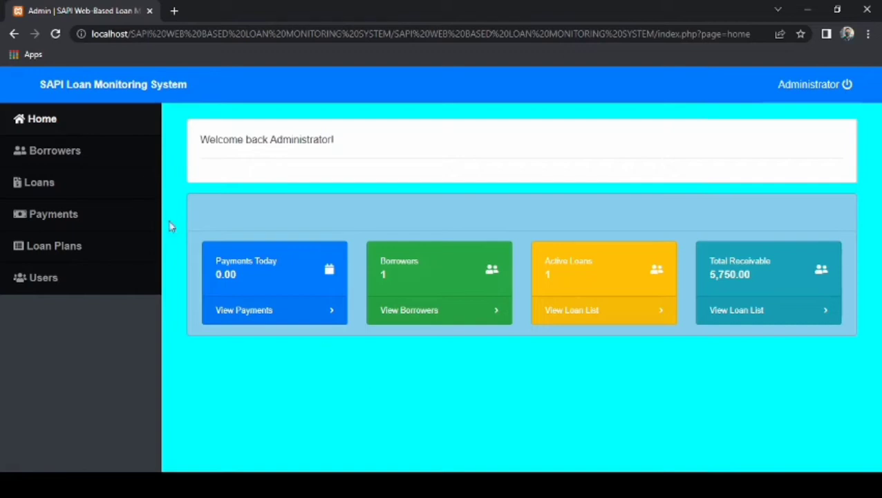
Go to the Borrower List page from the sidebar's Borrowers entry.
{"action": "left_click", "coordinate": [81, 156]}
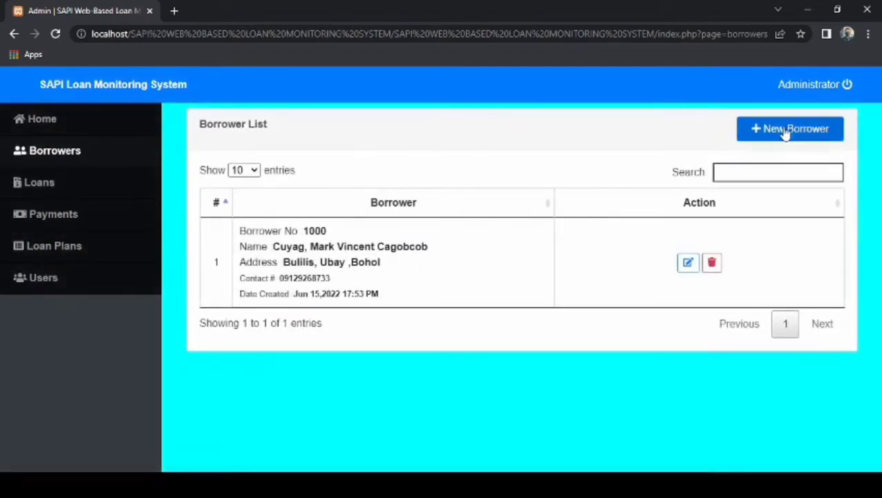
Start a new borrower record and enter the borrower's last, first and middle names.
{"action": "left_click", "coordinate": [784, 131]}
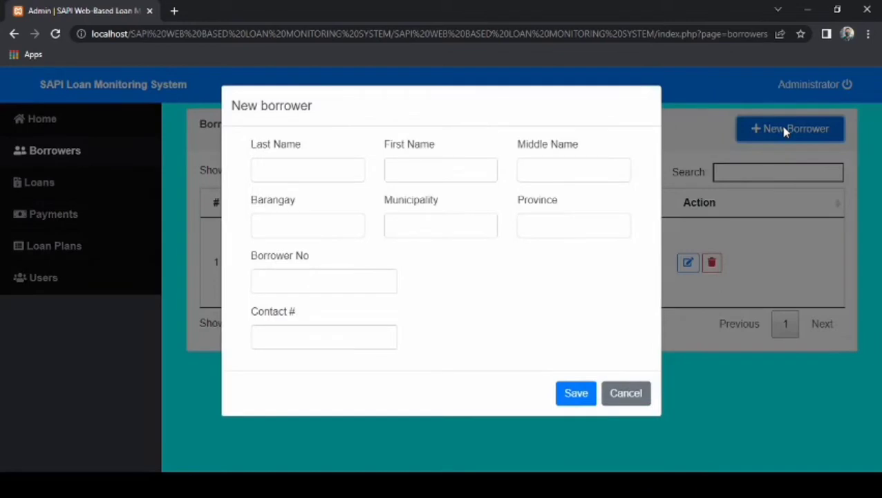
{"action": "left_click", "coordinate": [345, 163]}
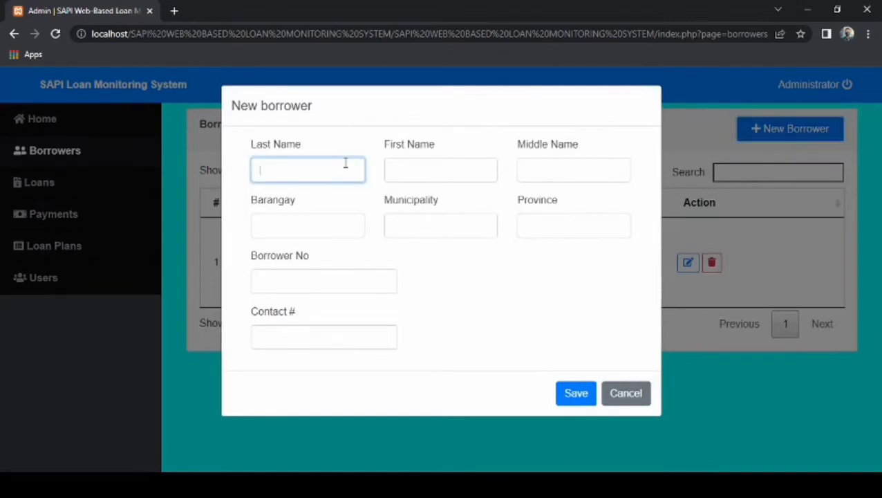
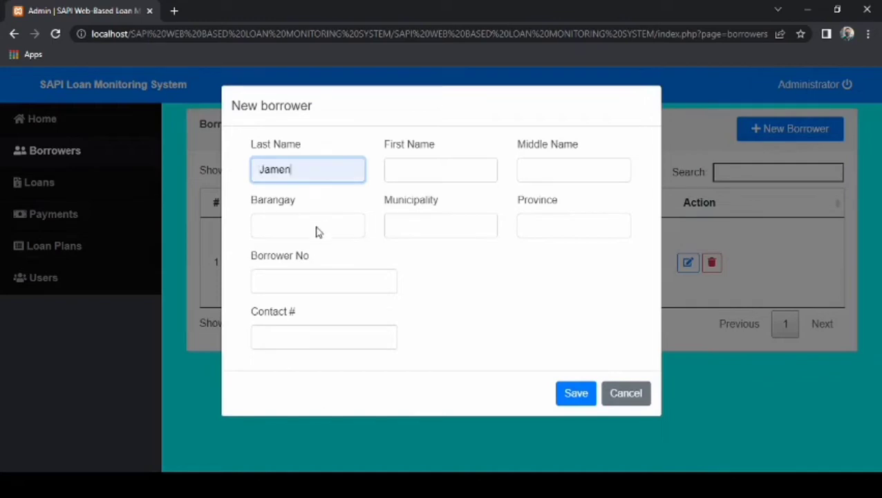
{"action": "left_click", "coordinate": [440, 162]}
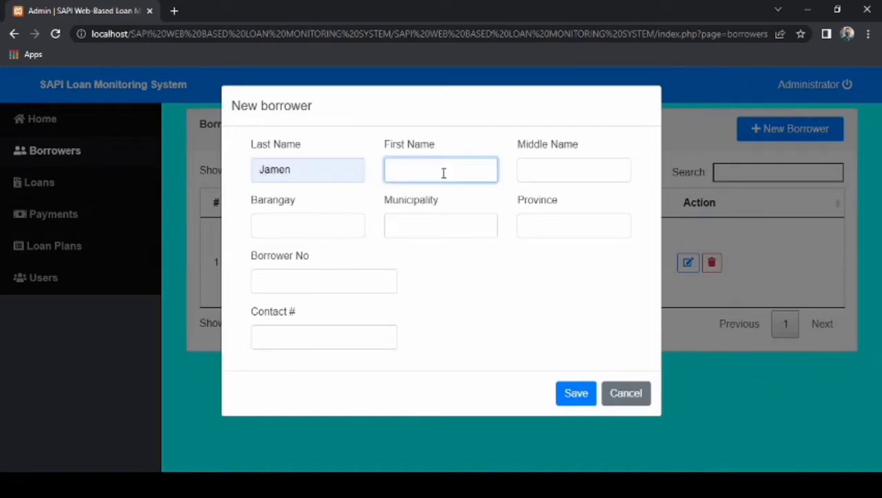
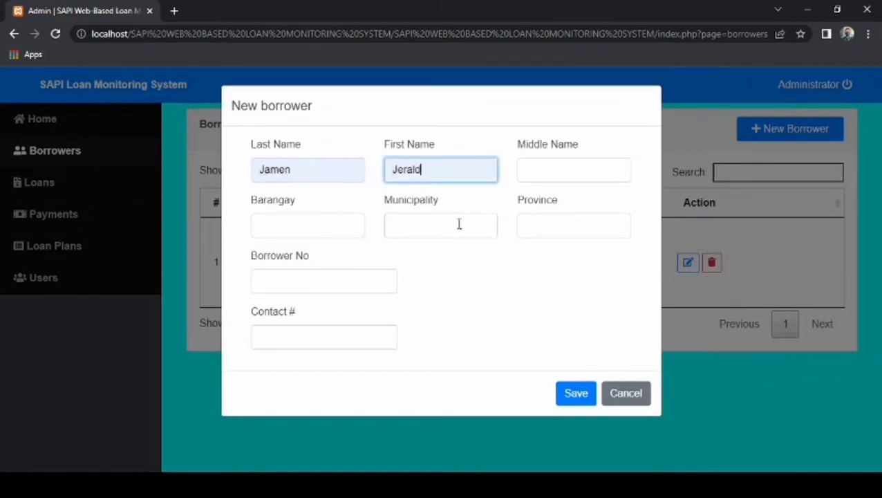
{"action": "left_click", "coordinate": [557, 166]}
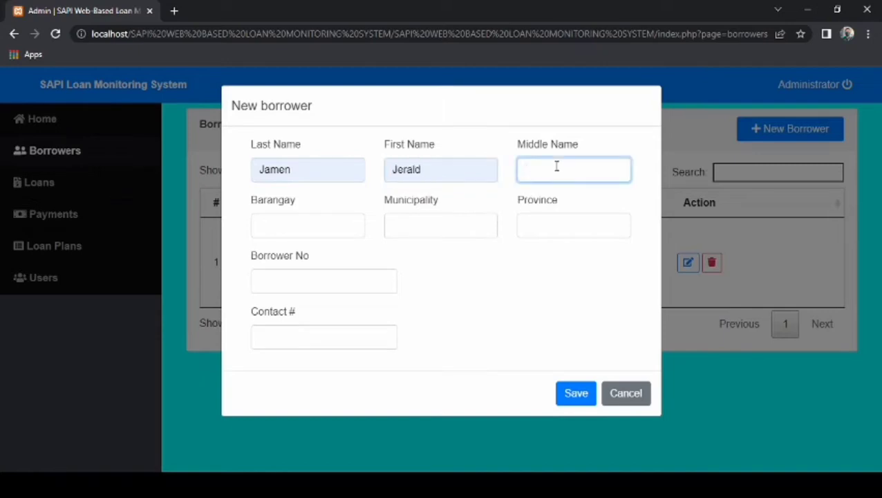
Fill in the barangay, municipality, province, borrower number and contact number, then save the borrower.
{"action": "left_click", "coordinate": [315, 228]}
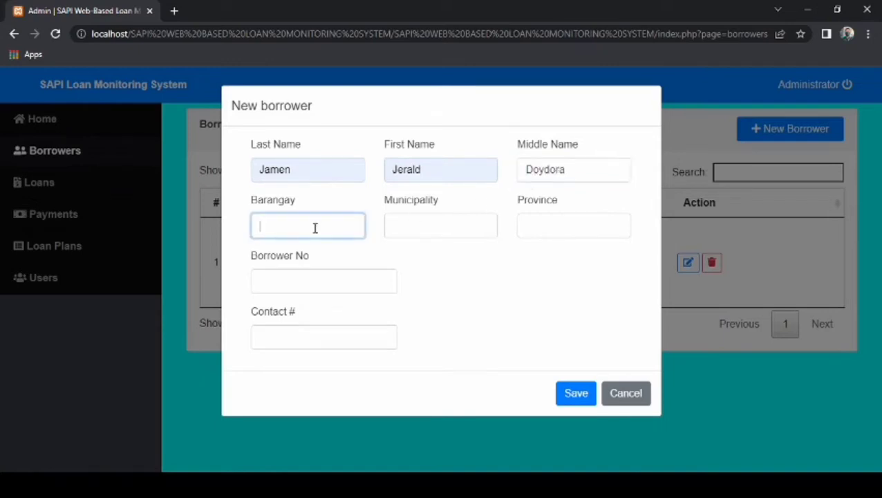
{"action": "type", "text": "Tambo"}
{"action": "left_click", "coordinate": [405, 220]}
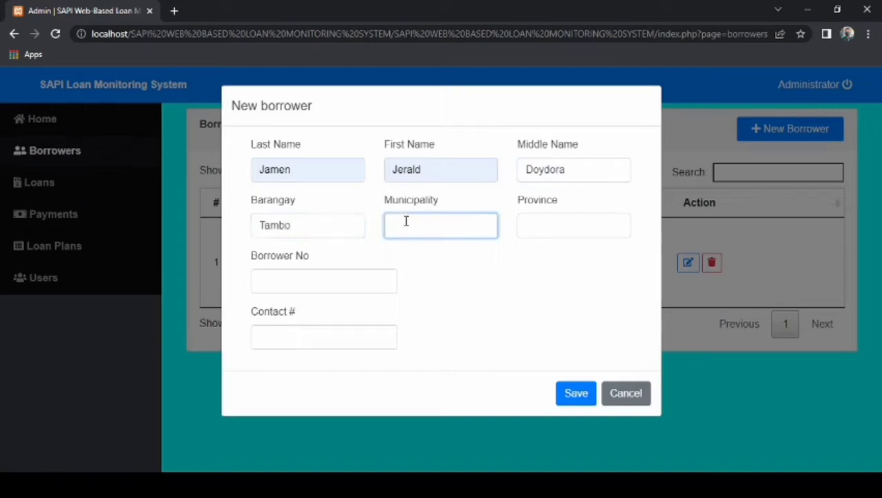
{"action": "left_click", "coordinate": [437, 256]}
{"action": "left_click", "coordinate": [543, 233]}
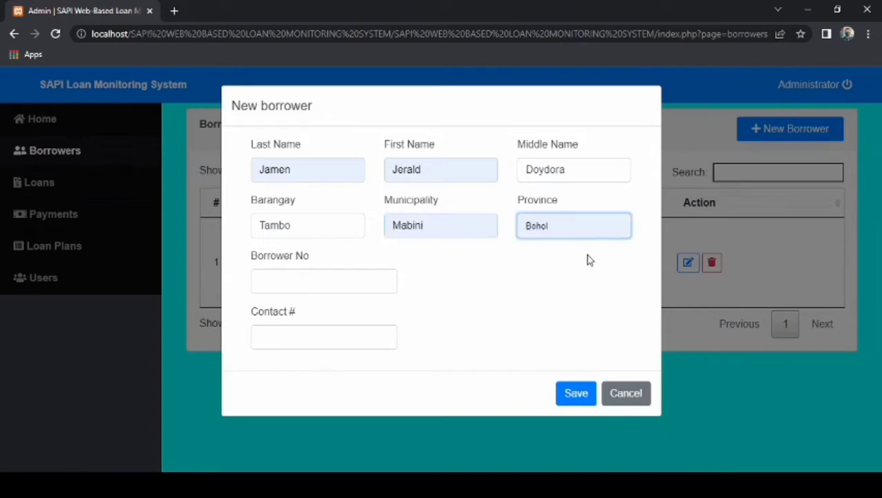
{"action": "left_click", "coordinate": [589, 260]}
{"action": "left_click", "coordinate": [380, 275]}
{"action": "type", "text": "1000"}
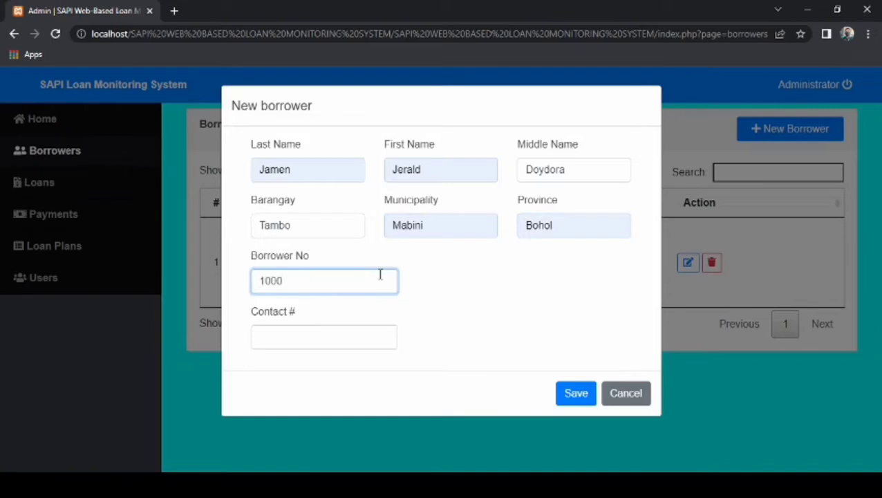
{"action": "left_click", "coordinate": [333, 332]}
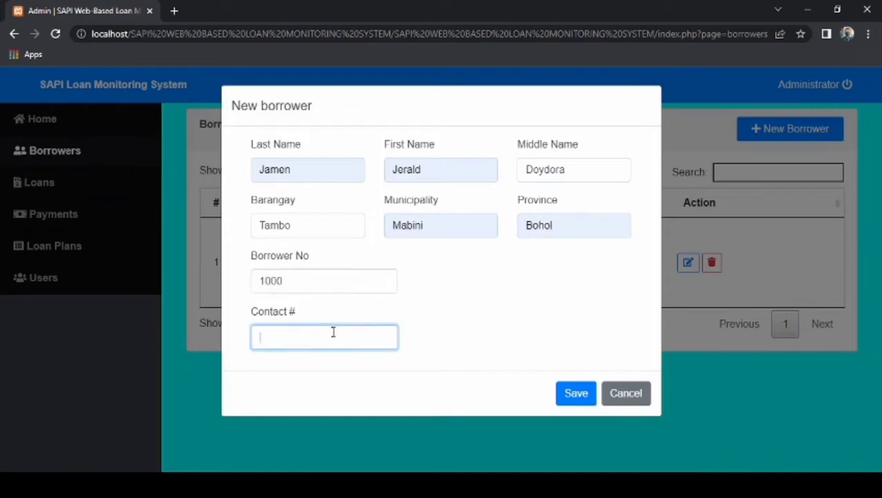
{"action": "left_click", "coordinate": [588, 399]}
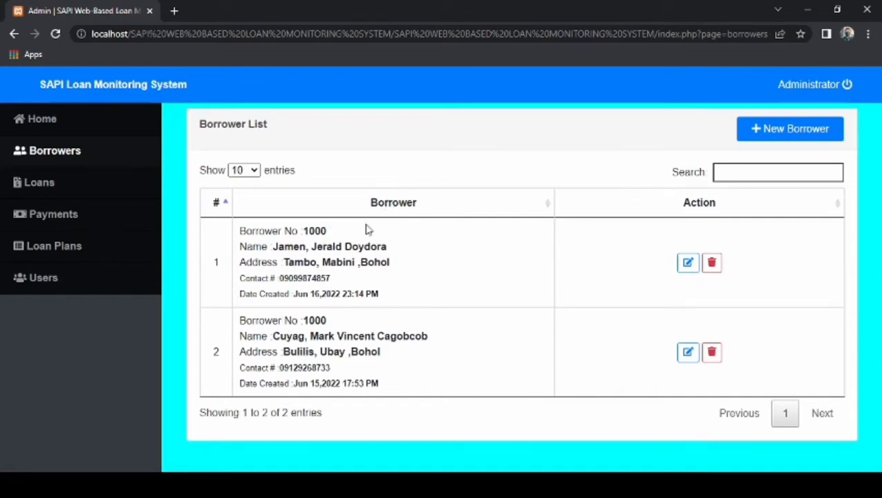
Create a new loan application for the new borrower on the 2 month/s [ 15%, 1% ] plan.
{"action": "left_click", "coordinate": [114, 188]}
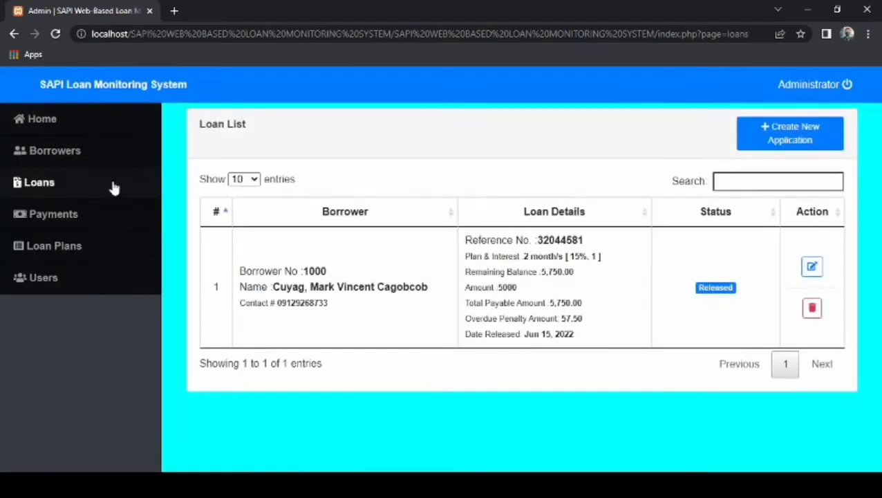
{"action": "left_click", "coordinate": [805, 140]}
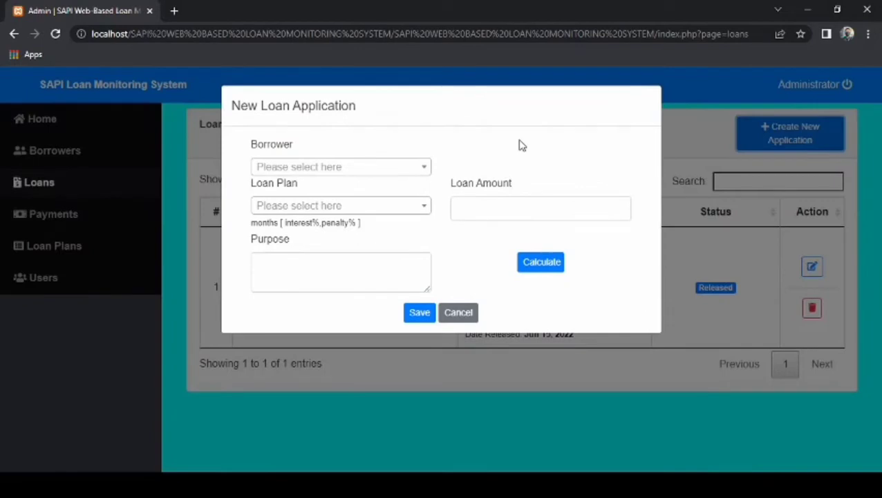
{"action": "left_click", "coordinate": [414, 168]}
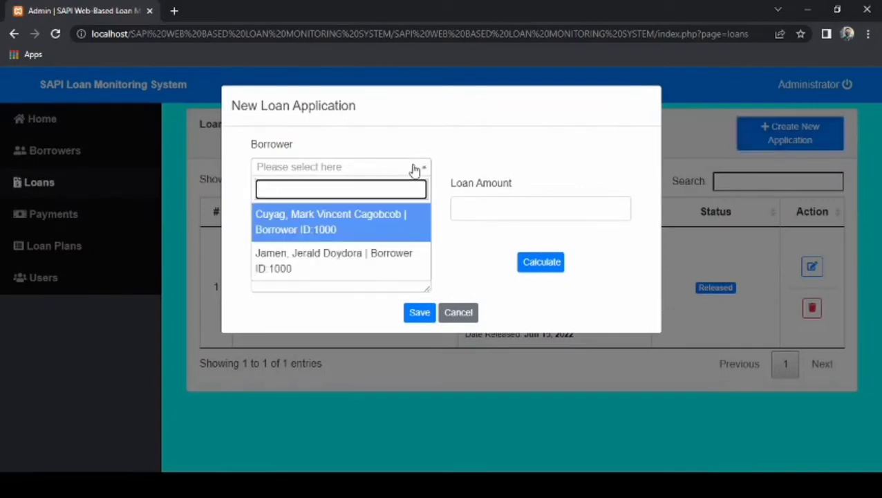
{"action": "left_click", "coordinate": [400, 255]}
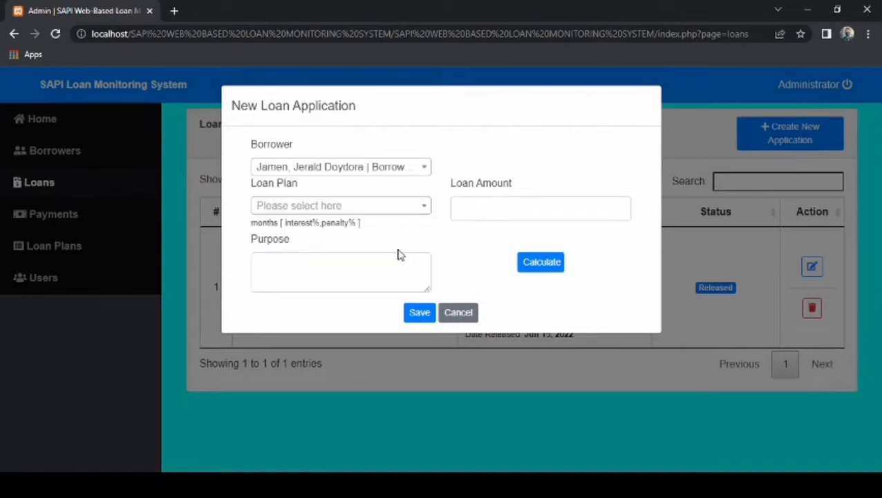
{"action": "left_click", "coordinate": [411, 207]}
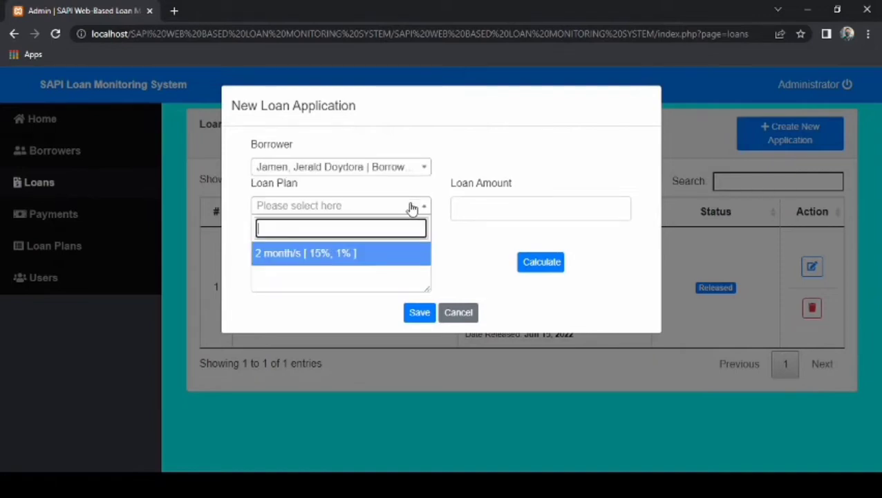
{"action": "left_click", "coordinate": [399, 255]}
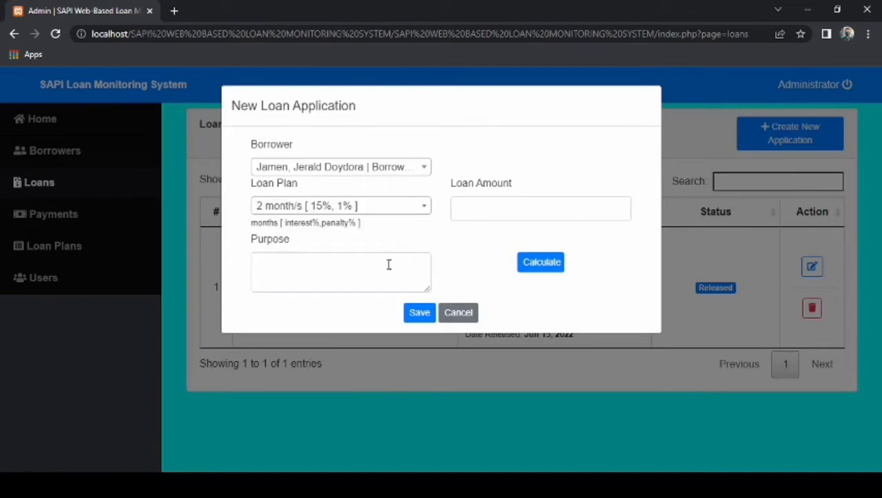
Enter the purpose 'To make a capital' and a loan amount of 10000.
{"action": "left_click", "coordinate": [387, 267]}
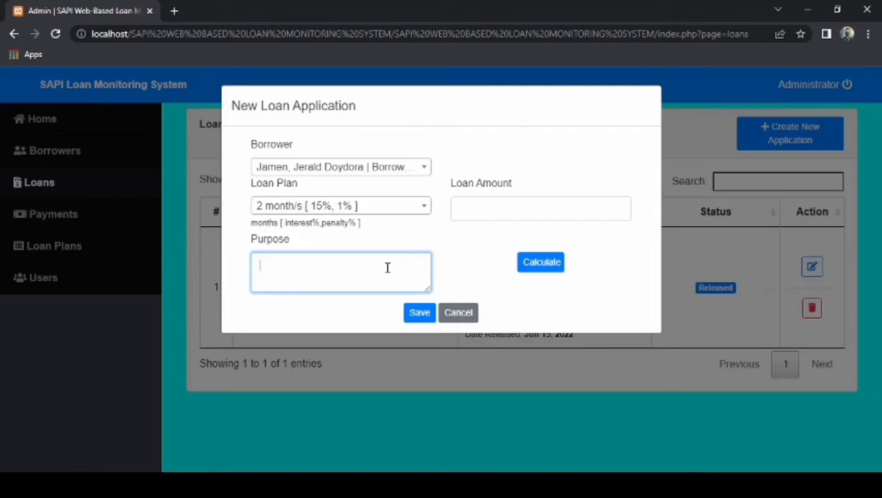
{"action": "type", "text": "Tobuild"}
{"action": "key", "text": "BackSpace"}
{"action": "key", "text": "BackSpace"}
{"action": "key", "text": "BackSpace"}
{"action": "key", "text": "BackSpace"}
{"action": "key", "text": "BackSpace"}
{"action": "key", "text": "BackSpace"}
{"action": "type", "text": "make a capital"}
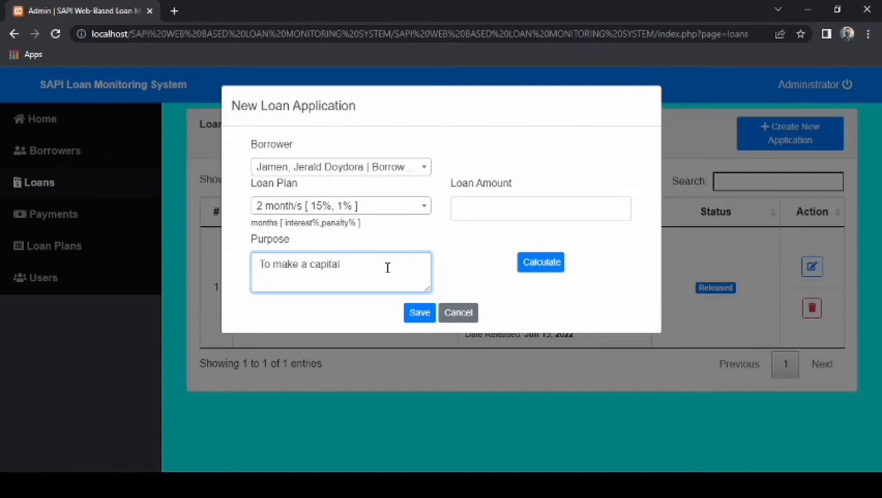
{"action": "left_click", "coordinate": [543, 210]}
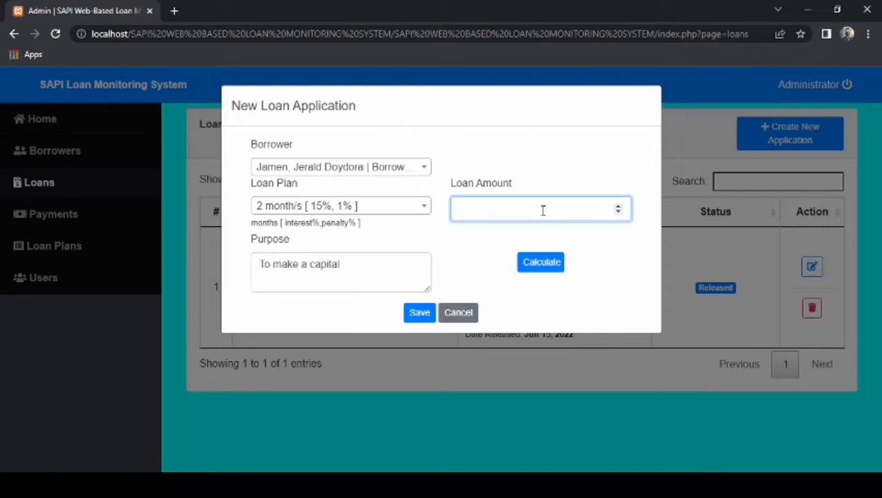
{"action": "type", "text": "10000"}
Calculate the 10000 loan's daily payment, interest, total payable and penalty, then save it.
{"action": "left_click", "coordinate": [549, 270]}
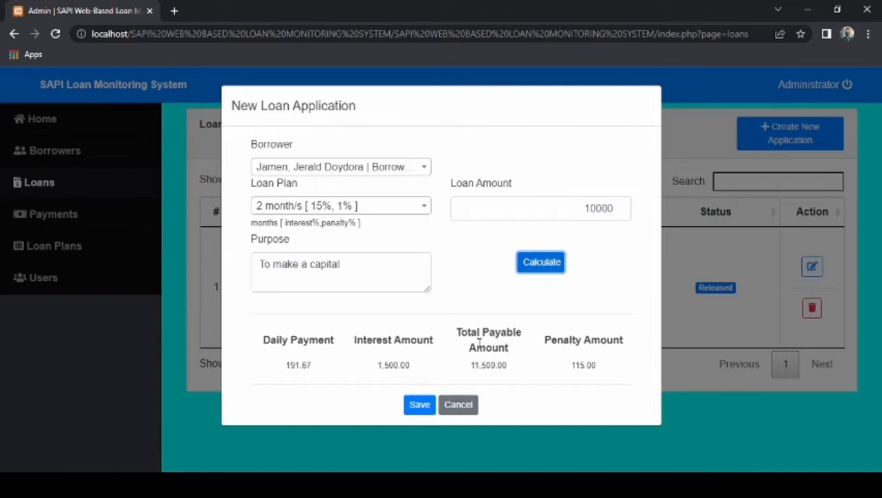
{"action": "left_click", "coordinate": [420, 406]}
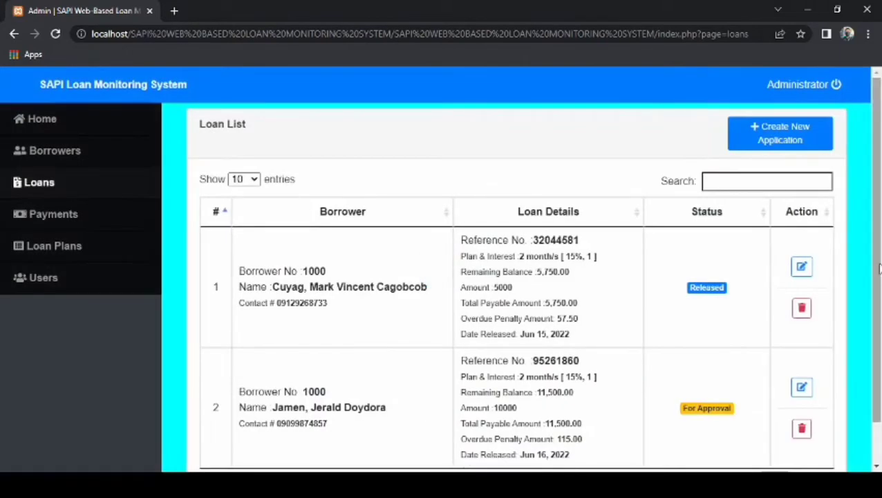
Change the status of loan row 2 from For Approval to Released and save.
{"action": "scroll", "coordinate": [880, 280], "scroll_direction": "down", "scroll_amount": 1}
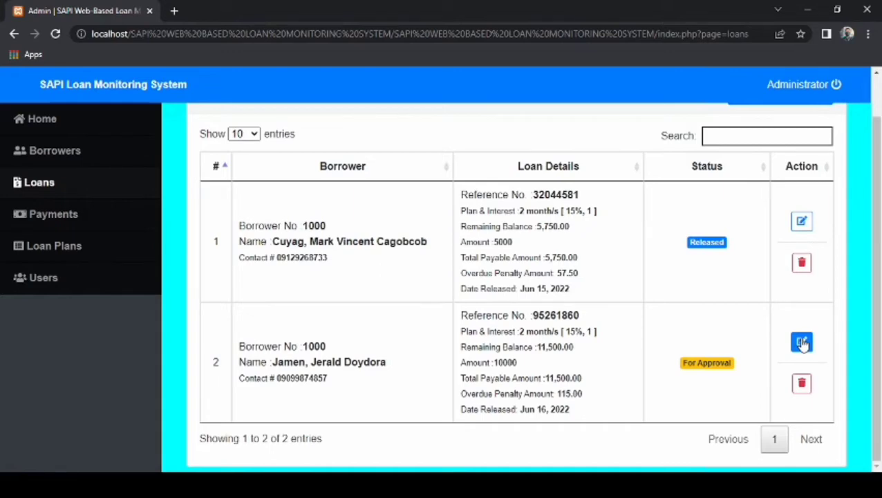
{"action": "left_click", "coordinate": [801, 344]}
{"action": "scroll", "coordinate": [878, 319], "scroll_direction": "down", "scroll_amount": 1}
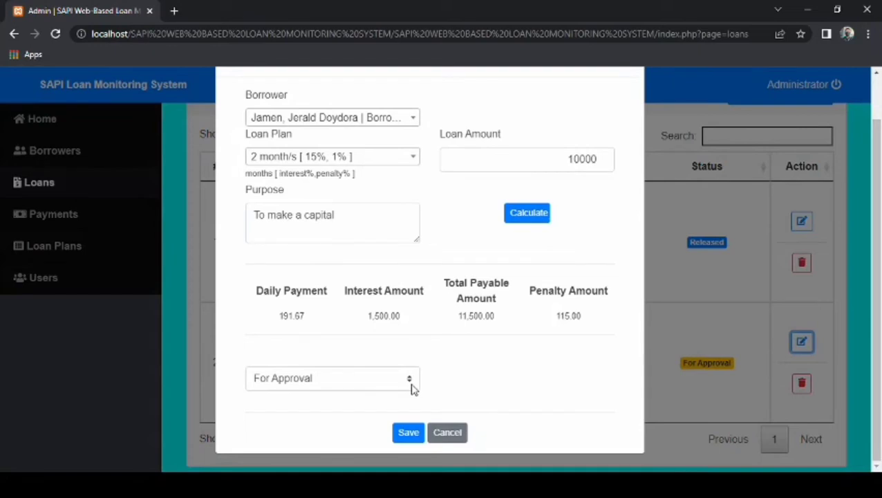
{"action": "left_click", "coordinate": [411, 387]}
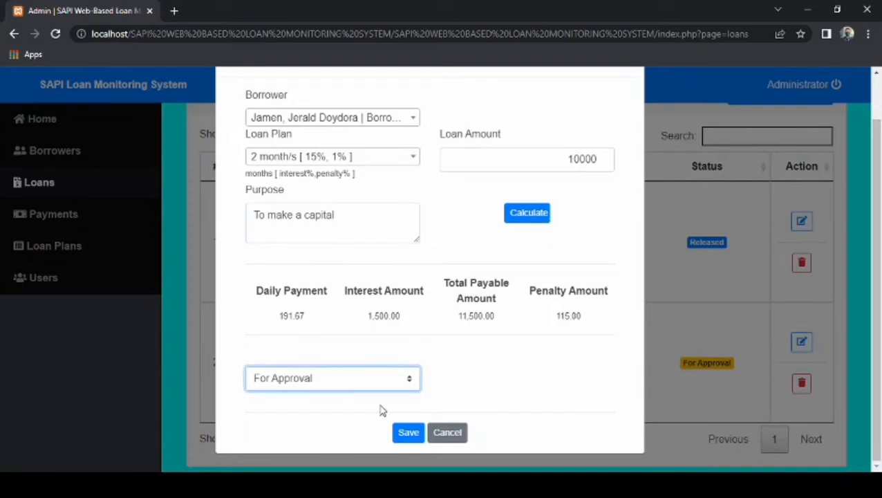
{"action": "left_click", "coordinate": [358, 430]}
{"action": "left_click", "coordinate": [405, 433]}
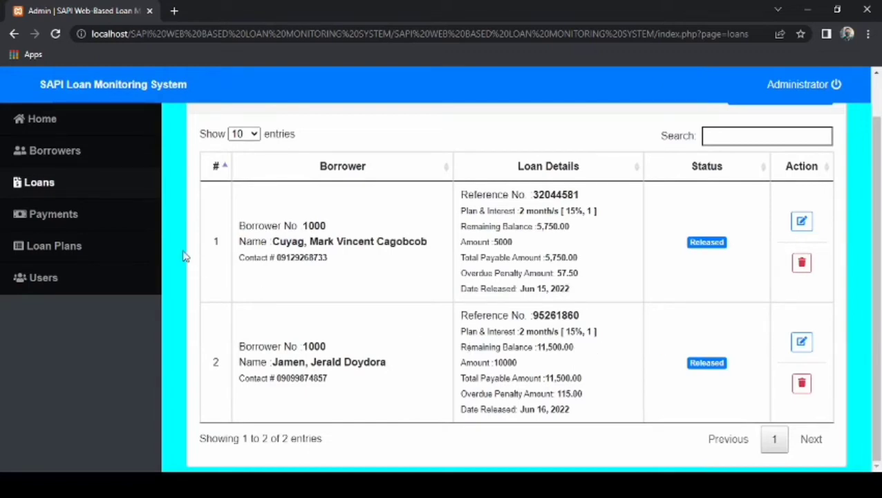
Add a new payment of 191 against the second borrower's loan reference.
{"action": "left_click", "coordinate": [119, 220]}
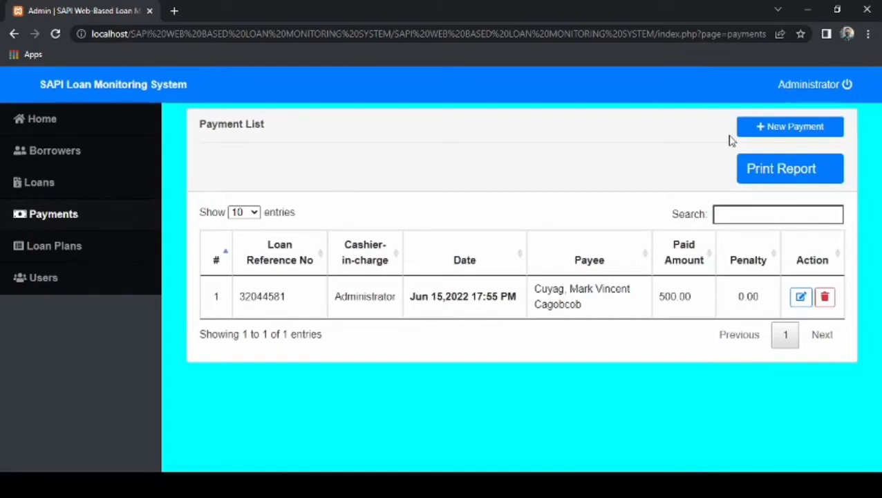
{"action": "left_click", "coordinate": [753, 135]}
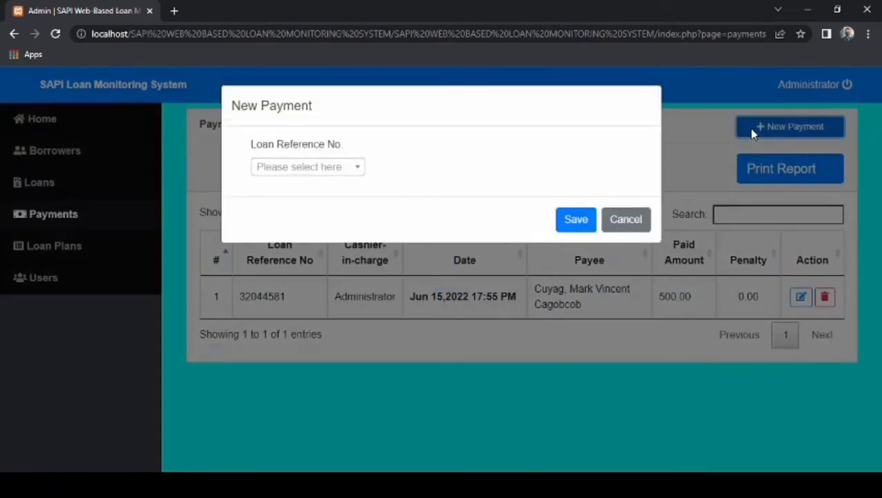
{"action": "left_click", "coordinate": [302, 174]}
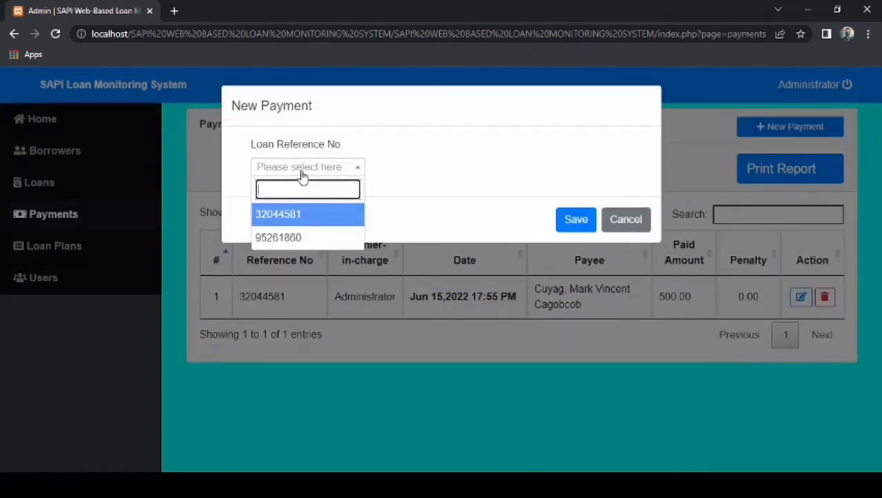
{"action": "left_click", "coordinate": [332, 242]}
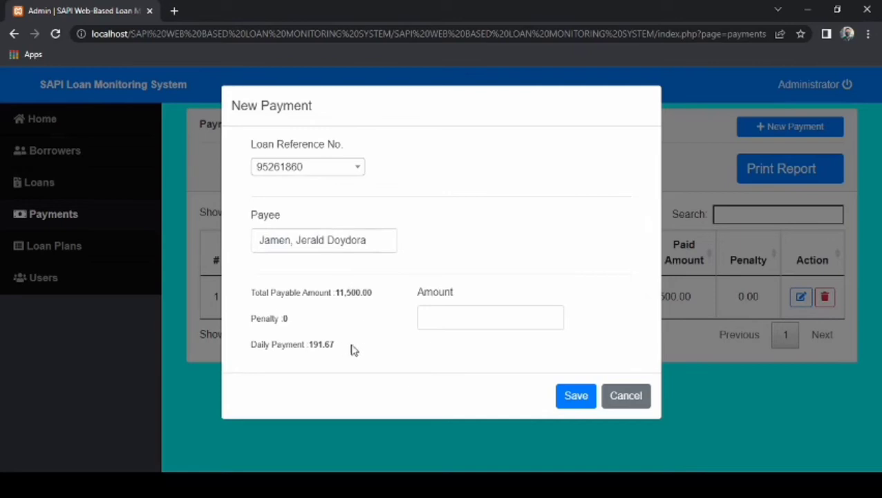
{"action": "left_click", "coordinate": [482, 314]}
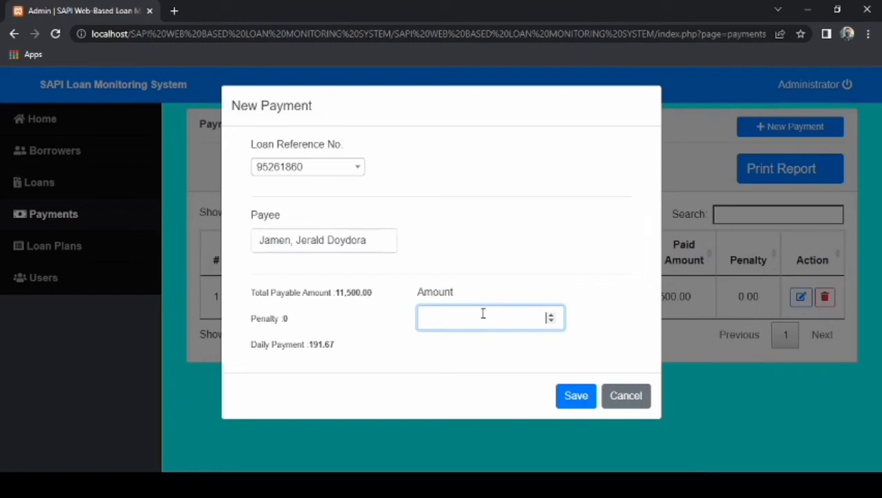
{"action": "type", "text": "191"}
{"action": "left_click", "coordinate": [576, 396]}
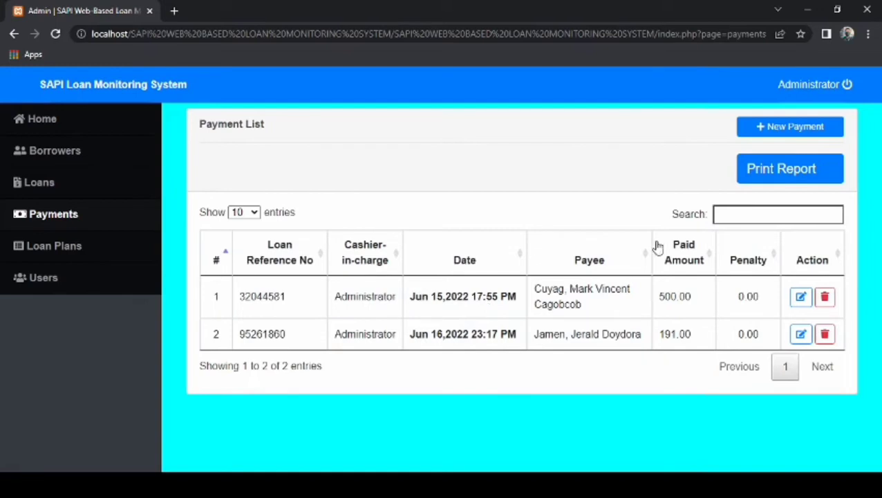
Show the Payment History report listing the 500 and 191 payments, cancelling the print dialog.
{"action": "left_click", "coordinate": [772, 180]}
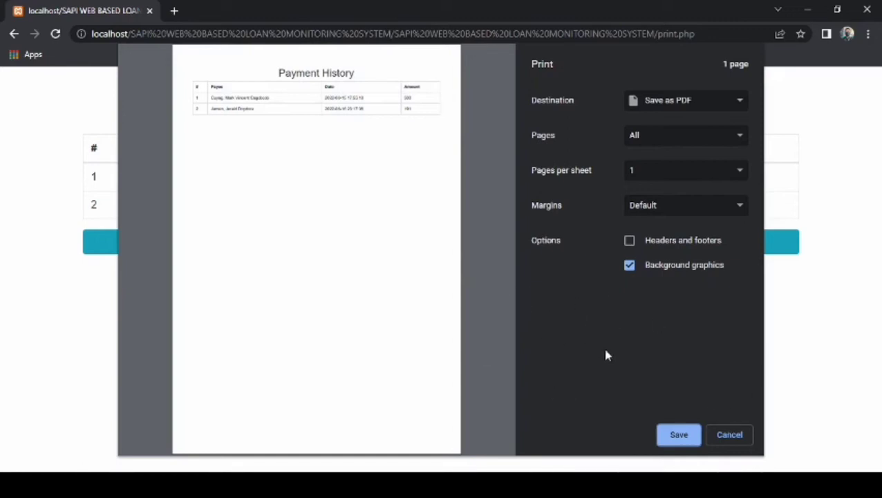
{"action": "left_click", "coordinate": [741, 433]}
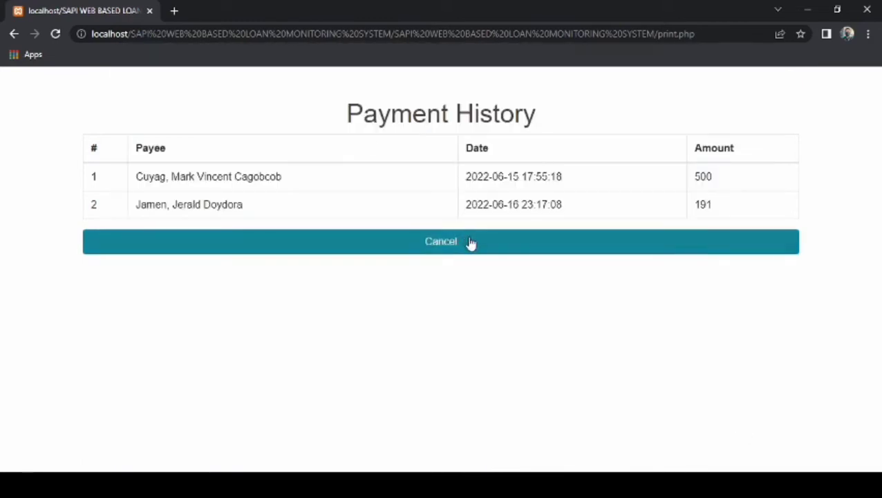
{"action": "left_click", "coordinate": [470, 241]}
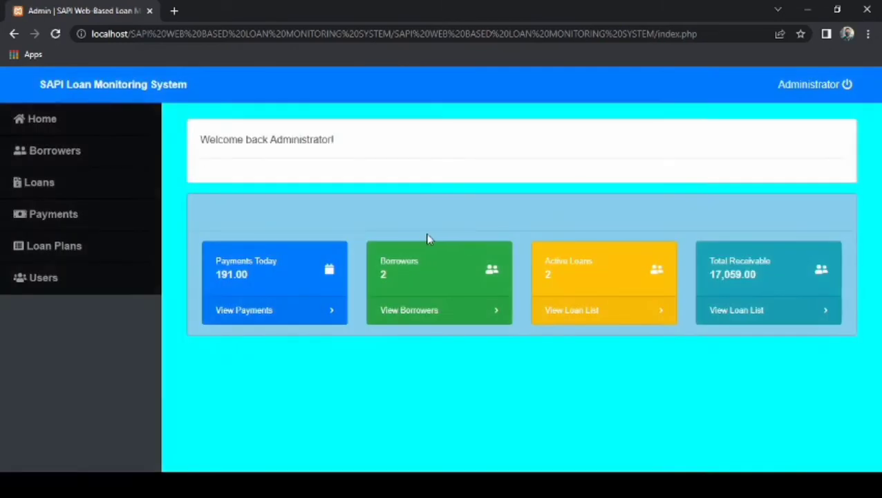
Browse the dashboard, the borrower list, and the loan lists behind Active Loans and Total Receivable.
{"action": "left_click", "coordinate": [81, 112]}
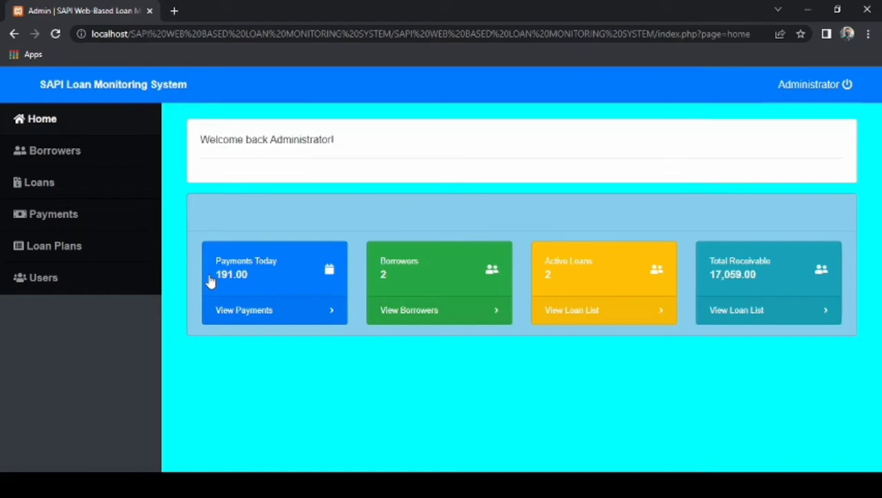
{"action": "left_click", "coordinate": [32, 160]}
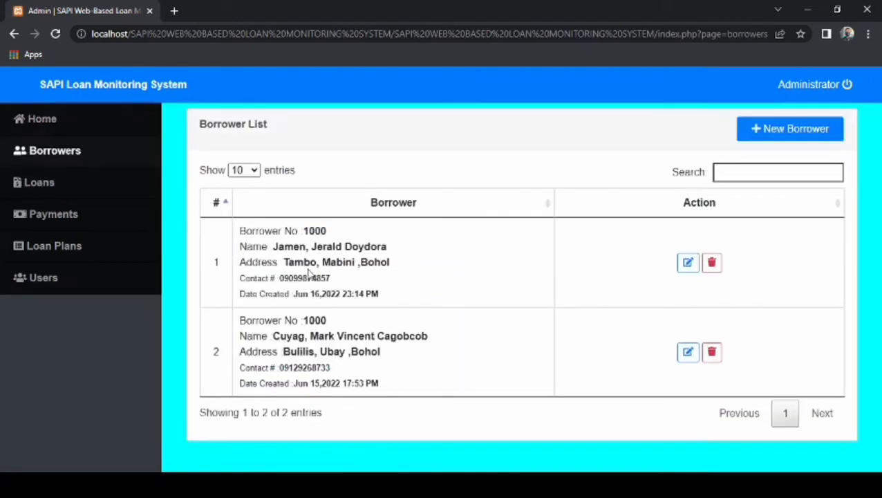
{"action": "left_click", "coordinate": [123, 132]}
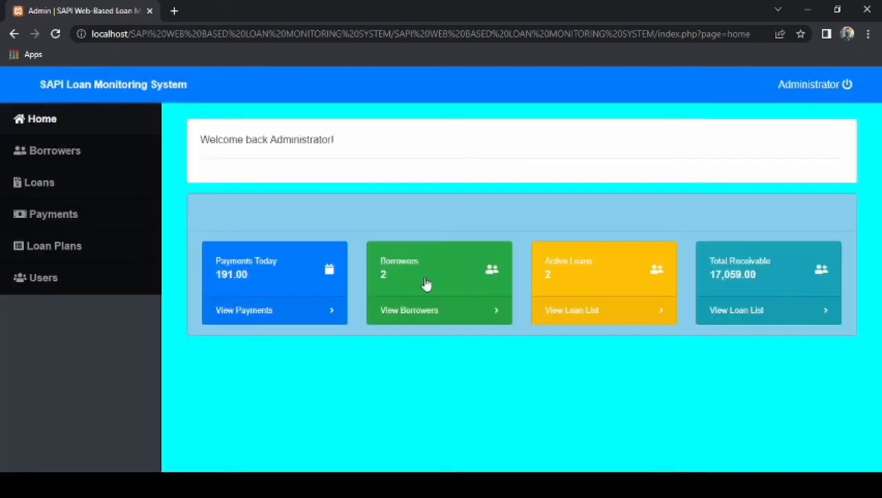
{"action": "left_click", "coordinate": [570, 306]}
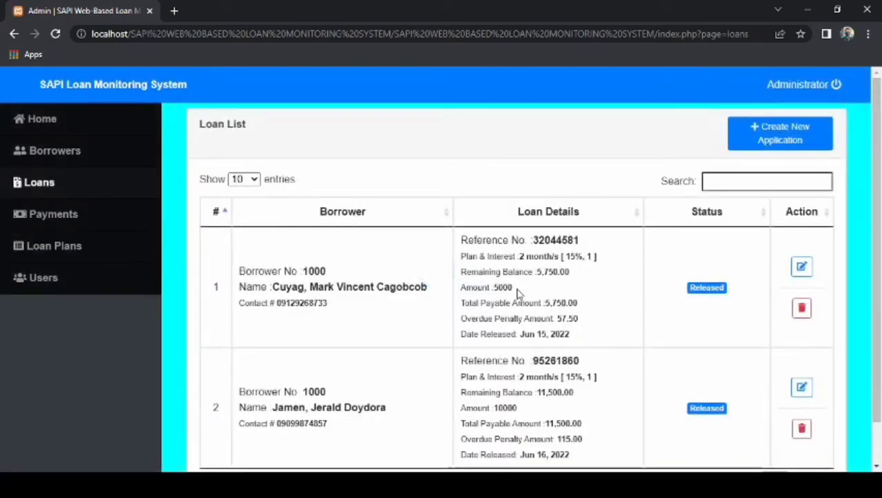
{"action": "left_click", "coordinate": [147, 131]}
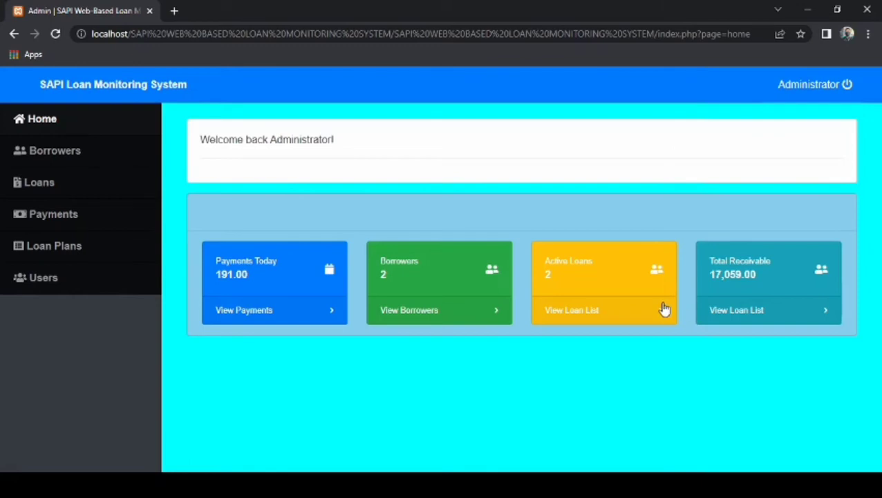
{"action": "left_click", "coordinate": [745, 312]}
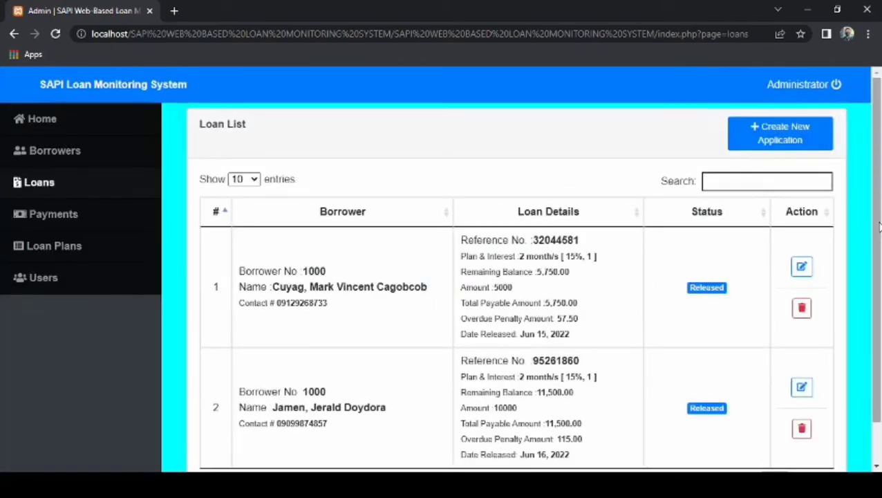
Return to the home dashboard and log out of the Administrator account via the power icon.
{"action": "scroll", "coordinate": [875, 277], "scroll_direction": "down", "scroll_amount": 1}
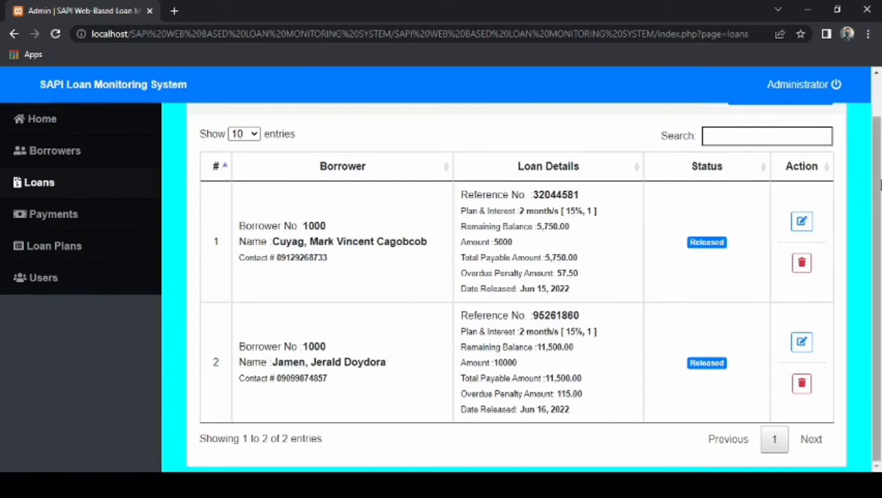
{"action": "scroll", "coordinate": [875, 183], "scroll_direction": "up", "scroll_amount": 1}
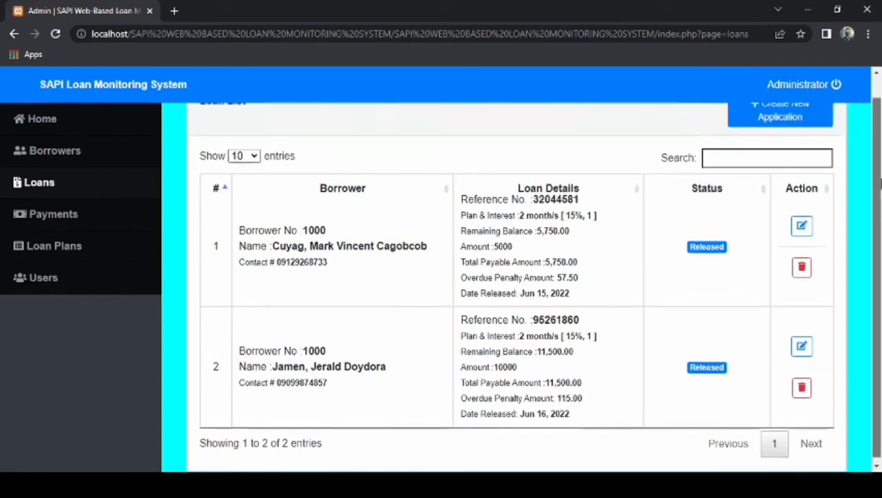
{"action": "left_click", "coordinate": [147, 117]}
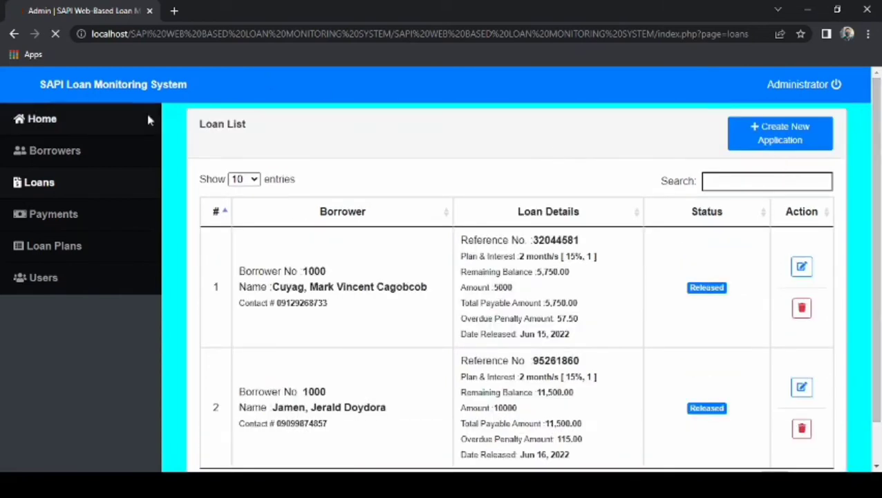
{"action": "left_click", "coordinate": [848, 86]}
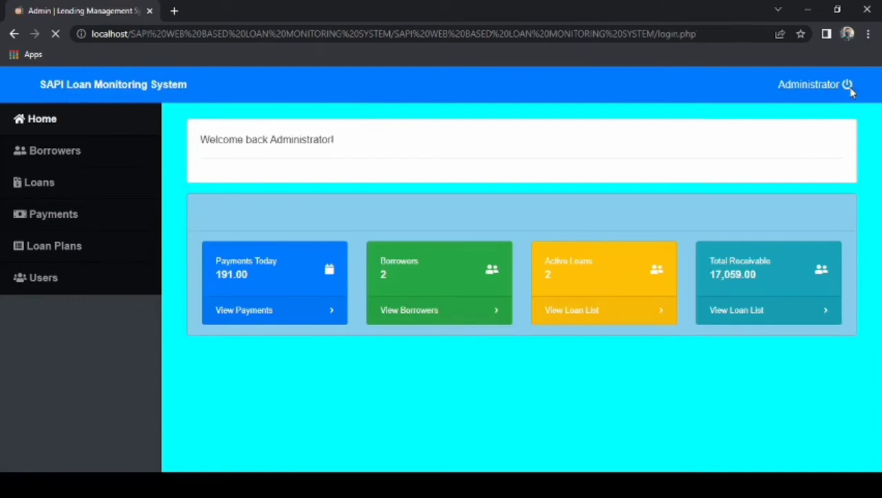
Log in as the staff user using the saved login suggestion.
{"action": "left_click", "coordinate": [702, 344]}
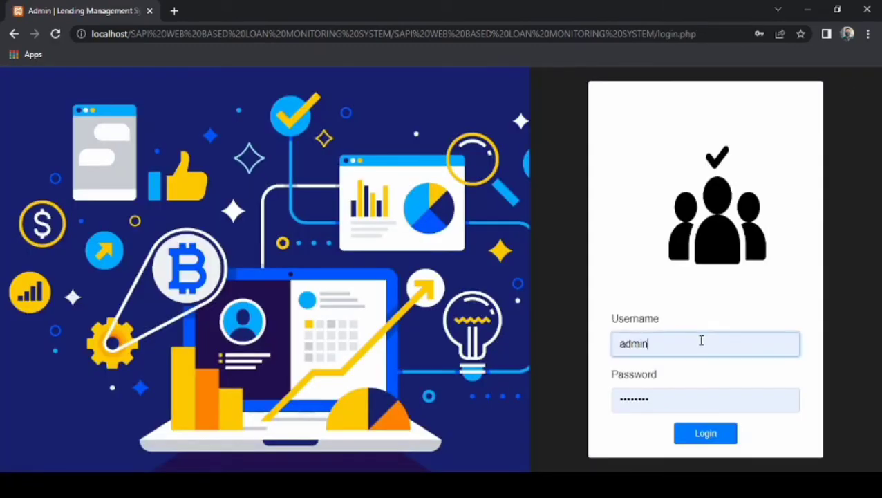
{"action": "key", "text": "Down"}
{"action": "key", "text": "Down"}
{"action": "key", "text": "Return"}
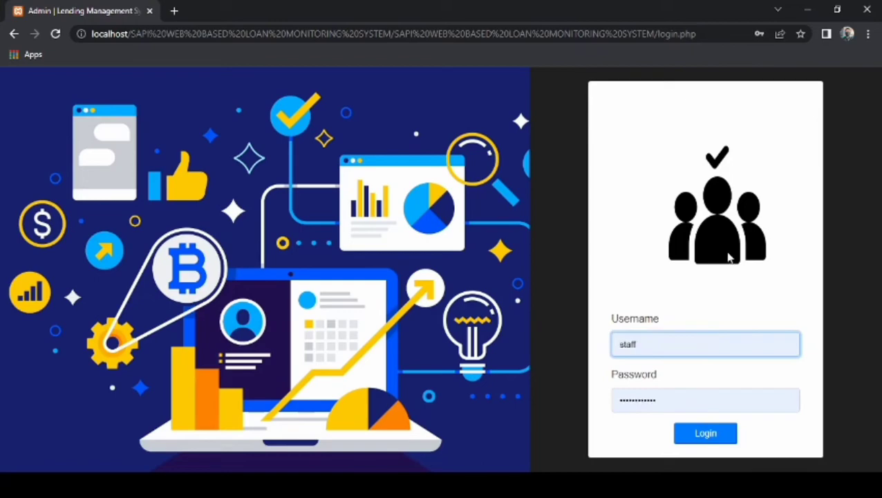
{"action": "left_click", "coordinate": [699, 433]}
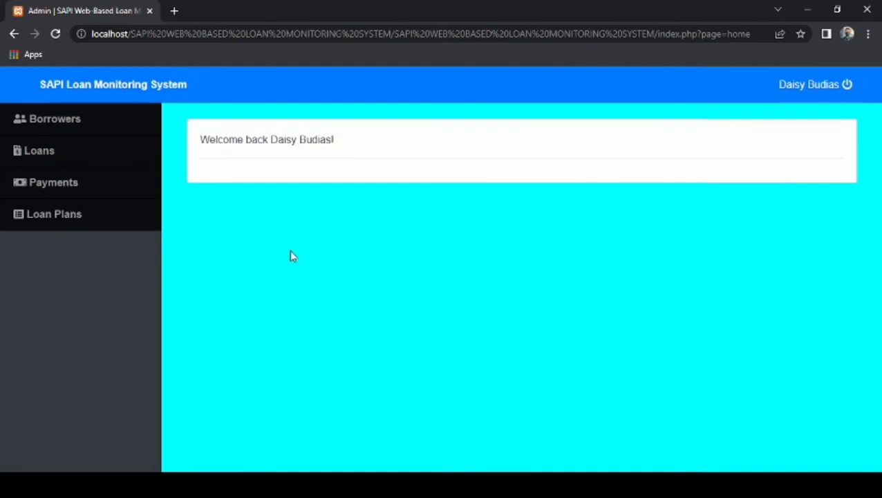
As staff, browse the Borrowers, Loans and Payments lists, then sign out of the staff account.
{"action": "left_click", "coordinate": [110, 129]}
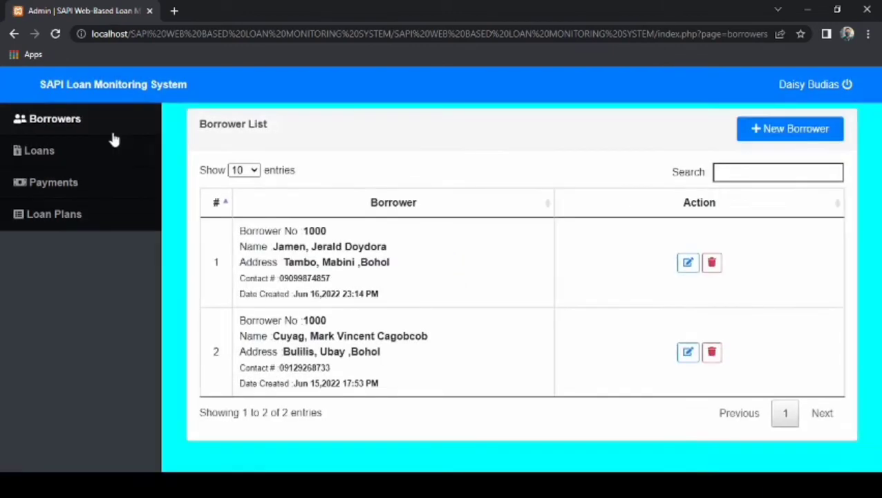
{"action": "left_click", "coordinate": [112, 157]}
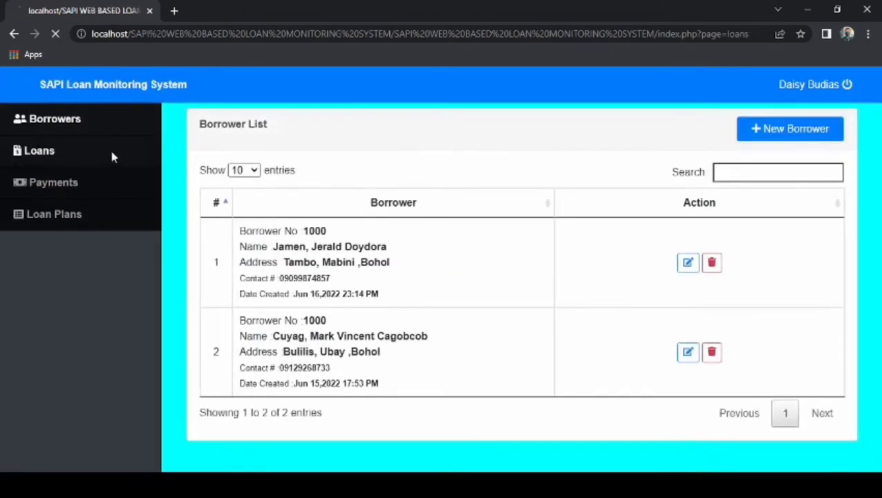
{"action": "left_click", "coordinate": [115, 191]}
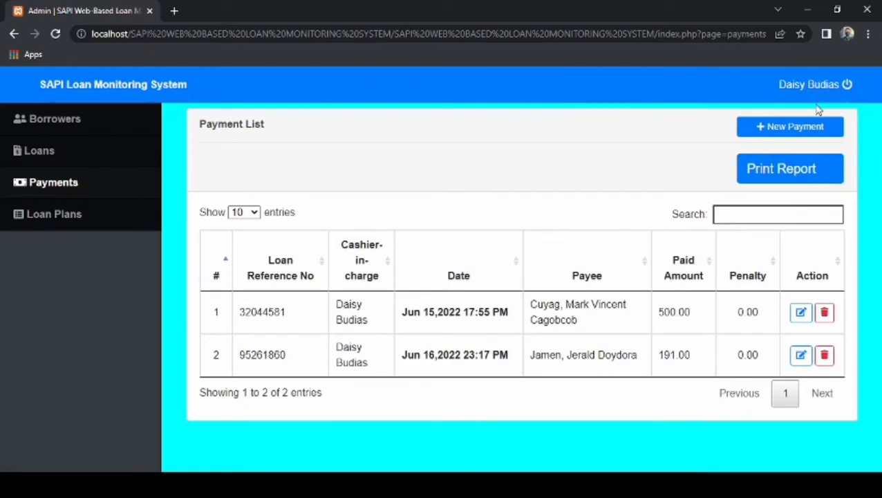
{"action": "left_click", "coordinate": [847, 84]}
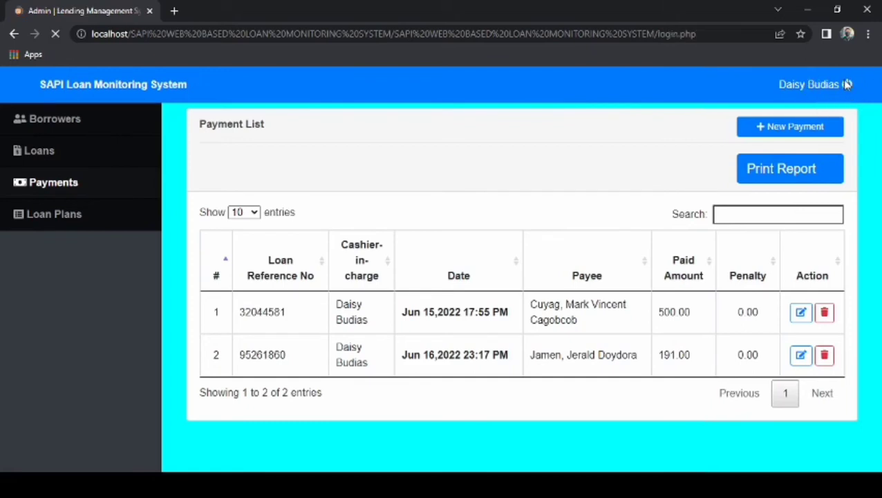
Replace the autofilled username with admin and sign in as the administrator.
{"action": "left_click", "coordinate": [673, 351]}
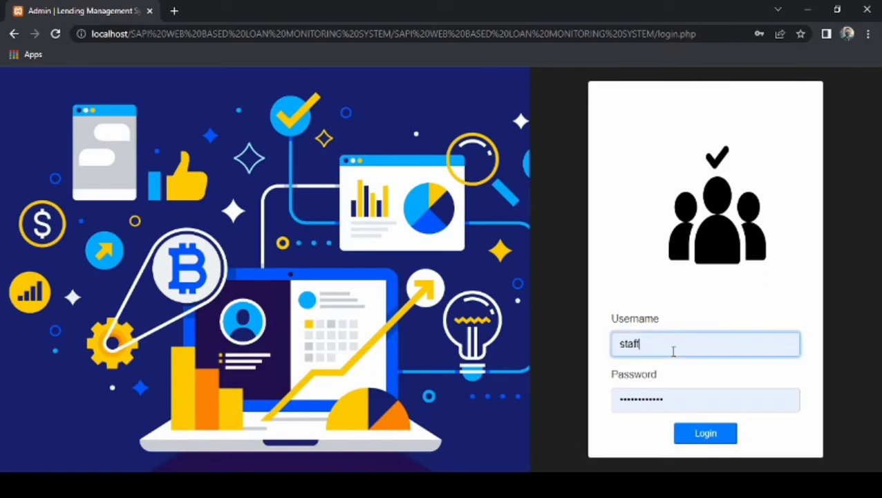
{"action": "key", "text": "ctrl+a"}
{"action": "type", "text": "admin"}
{"action": "left_click", "coordinate": [720, 431]}
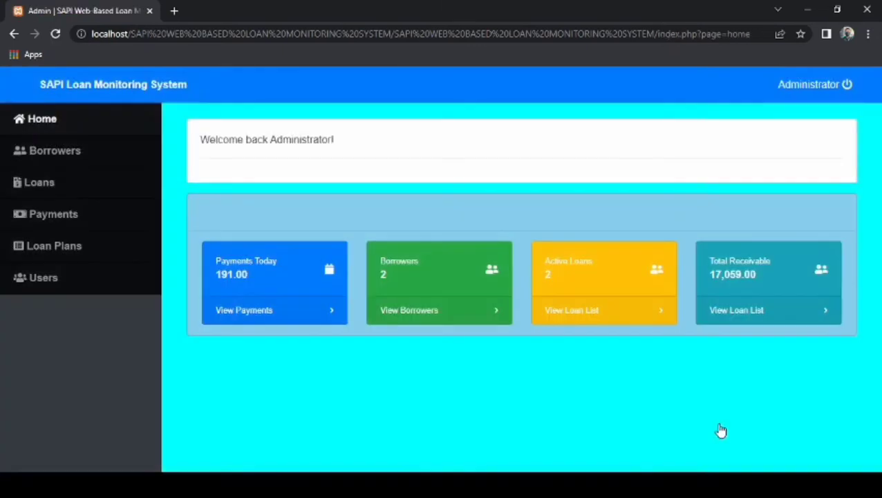
Visit Borrowers, Loans, Payments, Loan Plans and Users, then bring up the New User form.
{"action": "left_click", "coordinate": [81, 164]}
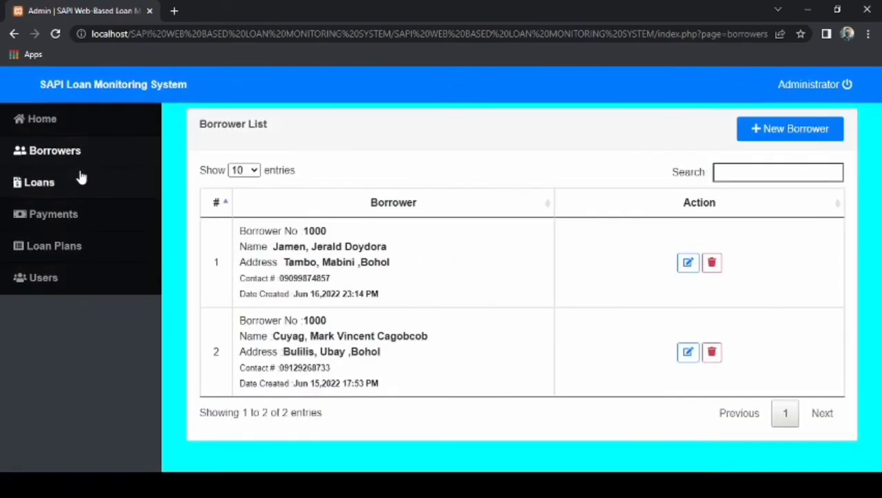
{"action": "left_click", "coordinate": [81, 180]}
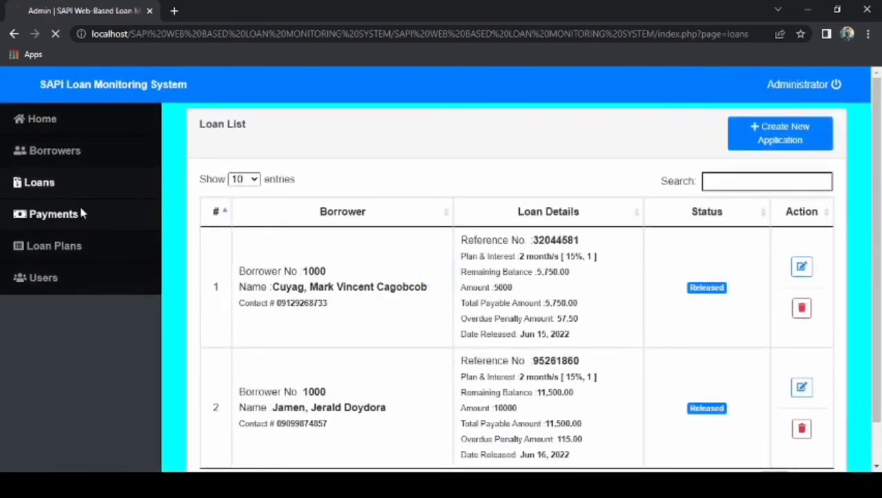
{"action": "left_click", "coordinate": [81, 214]}
{"action": "left_click", "coordinate": [87, 247]}
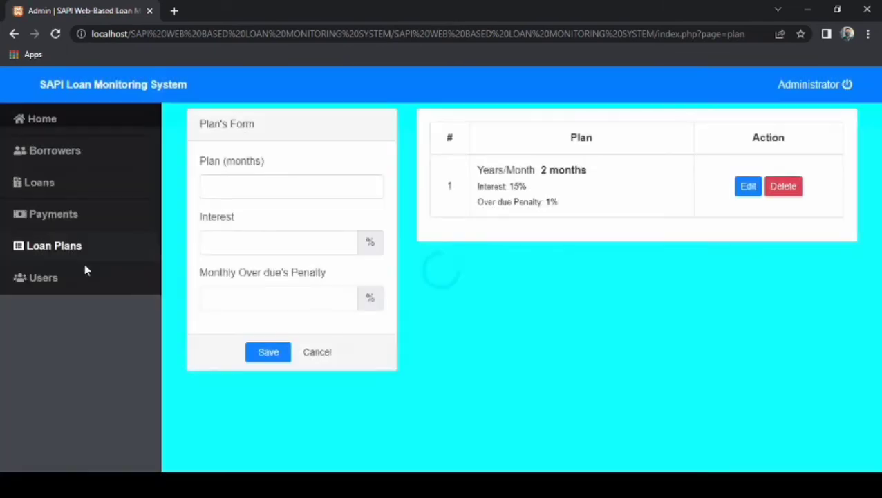
{"action": "left_click", "coordinate": [85, 277]}
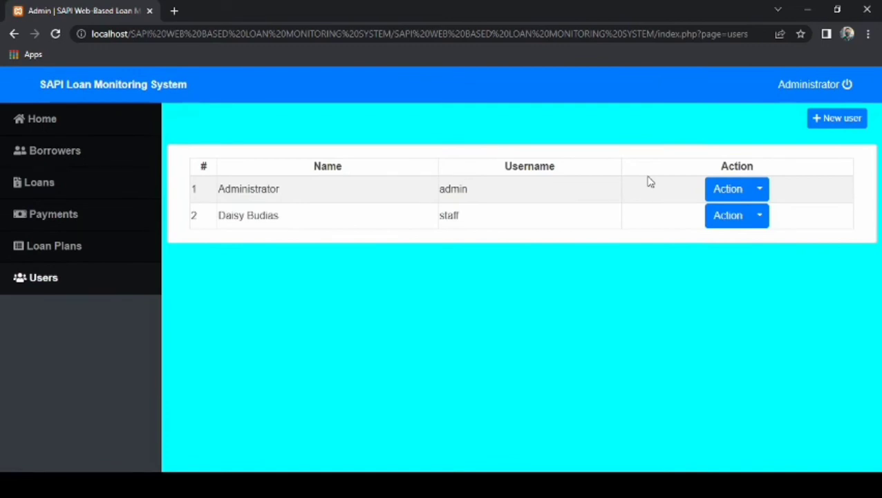
{"action": "left_click", "coordinate": [840, 119]}
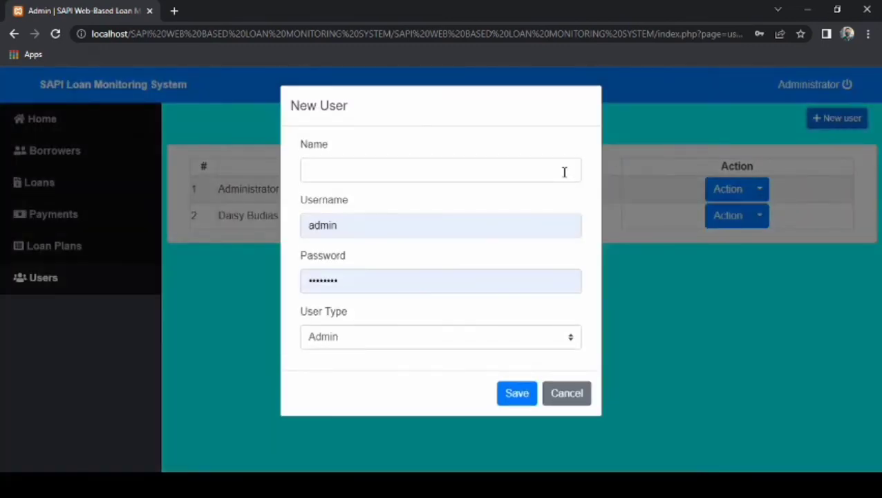
Enter the new user's full name and set the username to staff.
{"action": "left_click", "coordinate": [564, 172]}
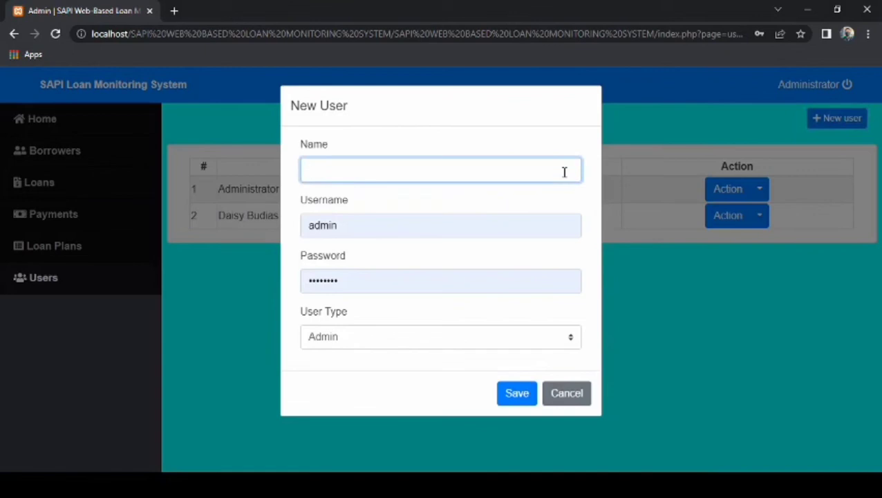
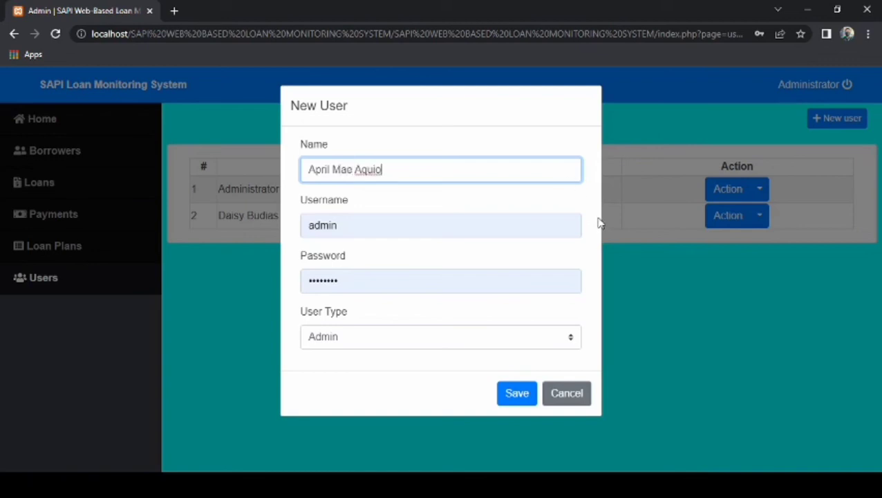
{"action": "left_click", "coordinate": [575, 222]}
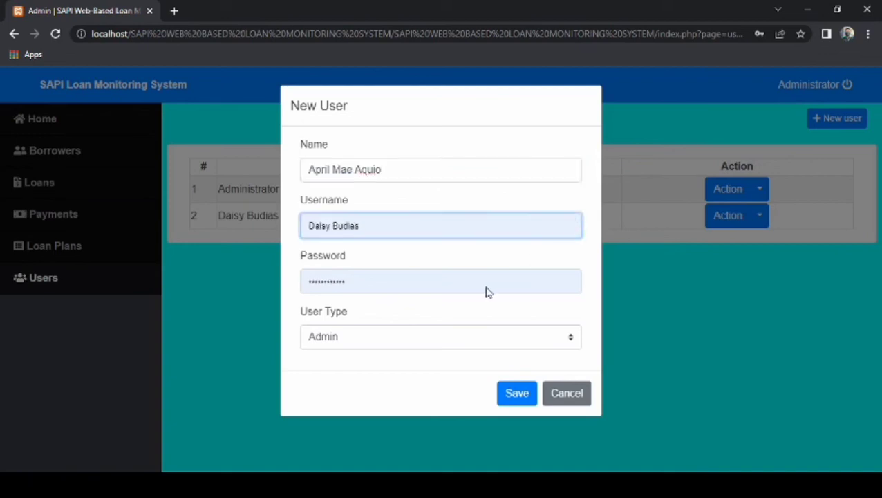
{"action": "key", "text": "BackSpace"}
{"action": "key", "text": "BackSpace"}
{"action": "key", "text": "BackSpace"}
{"action": "key", "text": "BackSpace"}
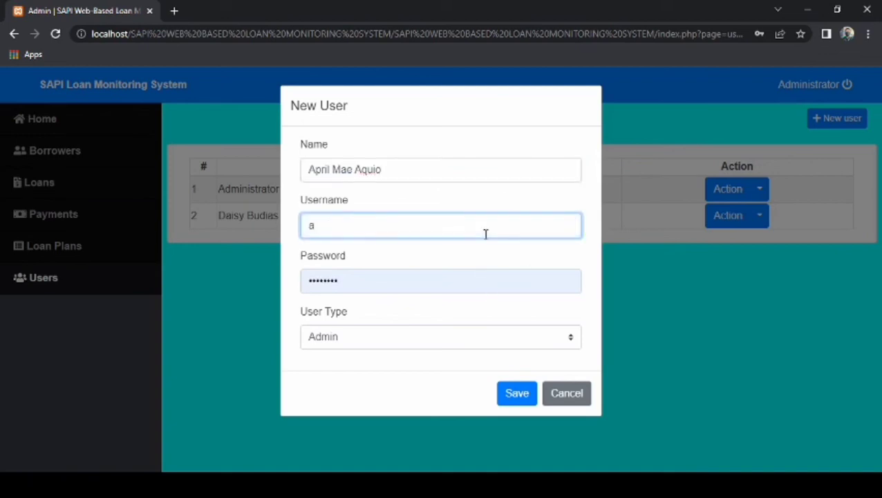
{"action": "type", "text": "sat"}
{"action": "key", "text": "BackSpace"}
{"action": "key", "text": "BackSpace"}
{"action": "type", "text": "taff"}
{"action": "left_click", "coordinate": [428, 268]}
Set the new user's password, choose User Type Staff, and save the account.
{"action": "left_click", "coordinate": [342, 283]}
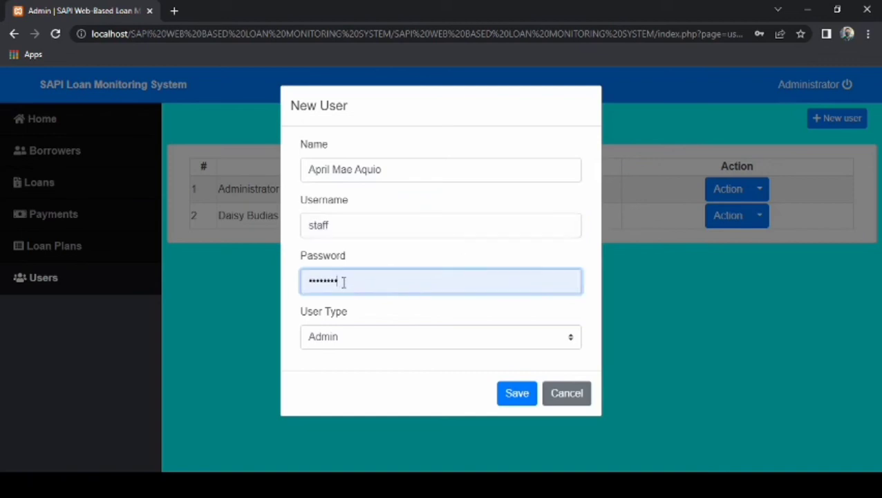
{"action": "key", "text": "BackSpace"}
{"action": "key", "text": "BackSpace"}
{"action": "key", "text": "BackSpace"}
{"action": "key", "text": "BackSpace"}
{"action": "key", "text": "BackSpace"}
{"action": "key", "text": "BackSpace"}
{"action": "key", "text": "BackSpace"}
{"action": "key", "text": "BackSpace"}
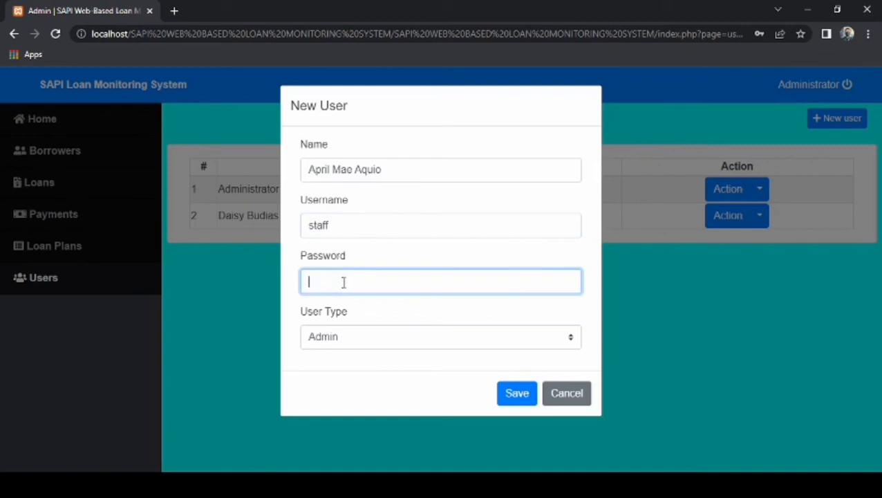
{"action": "type", "text": "staff123"}
{"action": "left_click", "coordinate": [427, 345]}
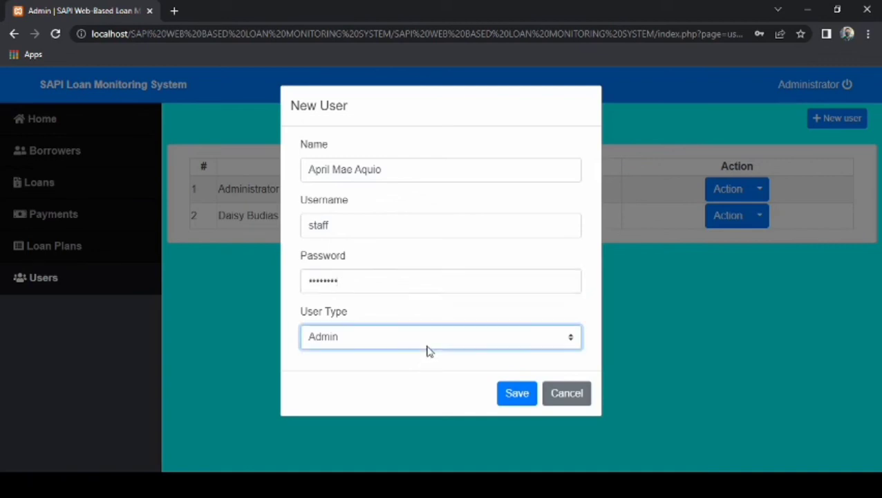
{"action": "key", "text": "Down"}
{"action": "left_click", "coordinate": [513, 393]}
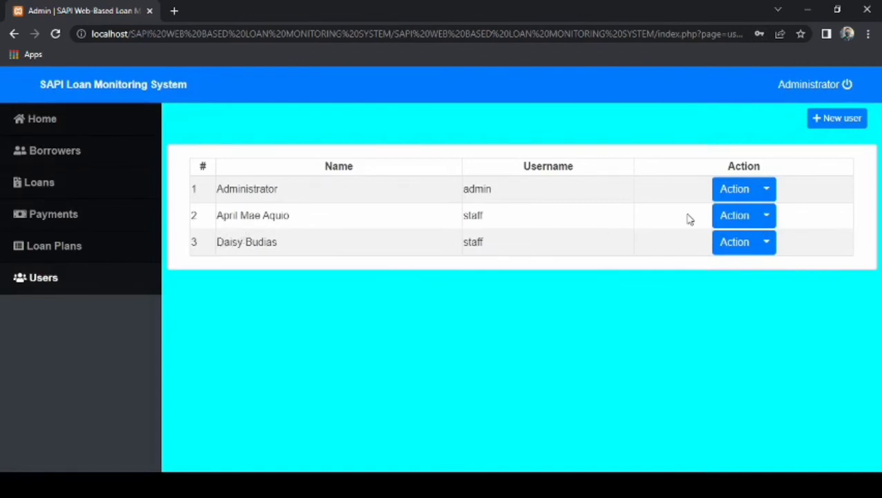
Go Home, check Borrowers, and return to the dashboard showing 191.00 payments today and 17,059.00 receivable.
{"action": "left_click", "coordinate": [61, 124]}
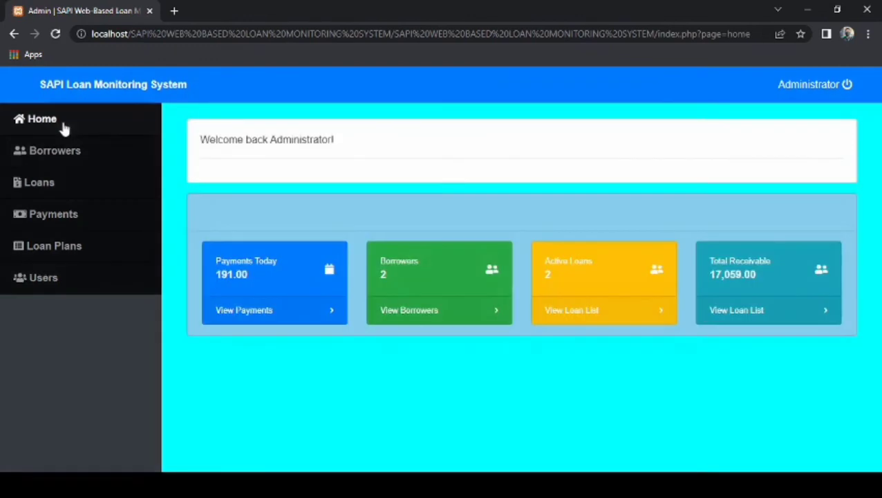
{"action": "left_click", "coordinate": [71, 150]}
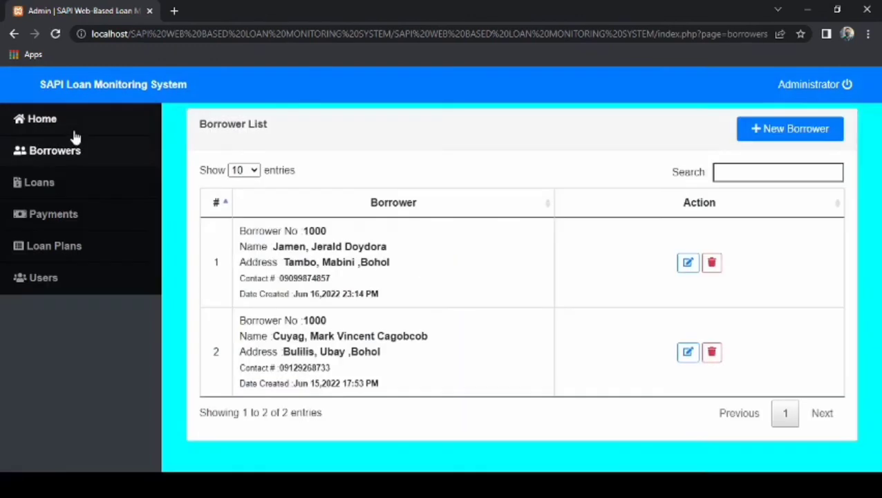
{"action": "left_click", "coordinate": [75, 133]}
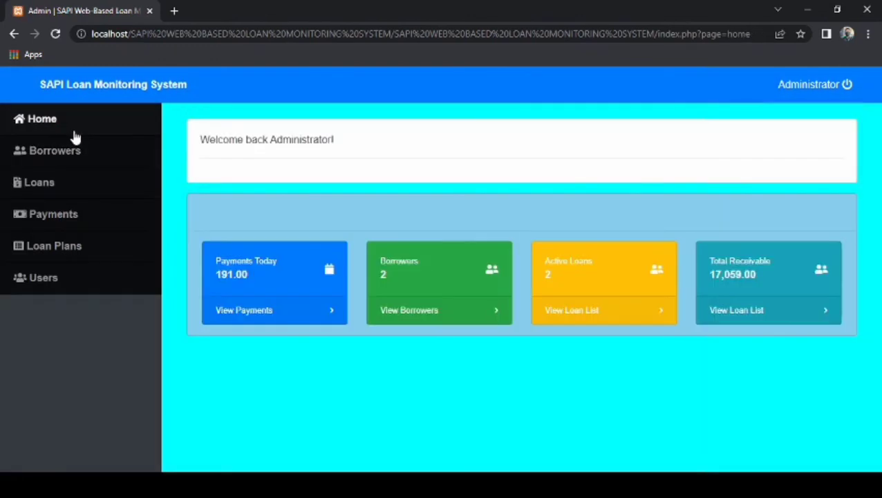